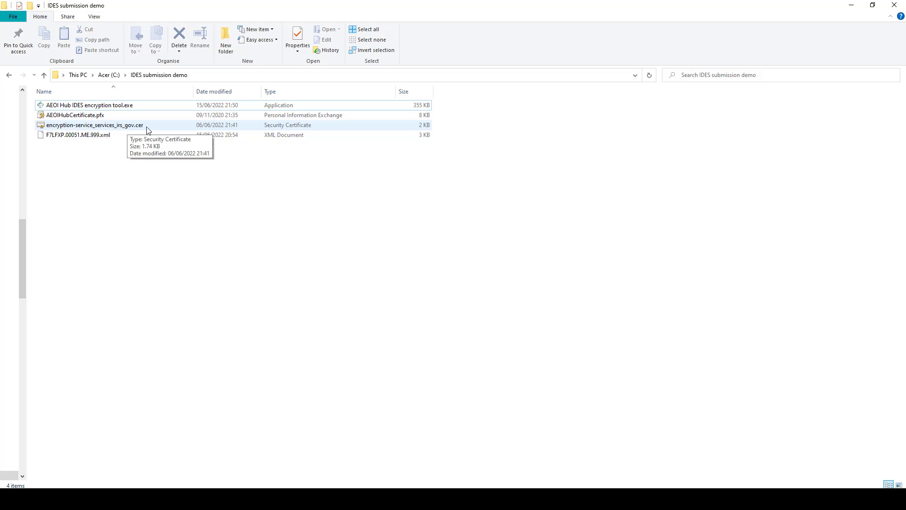
Launch the encryption tool and load F7LFXP.00051.ME.999.xml as the XML file
{"action": "left_click", "coordinate": [117, 109]}
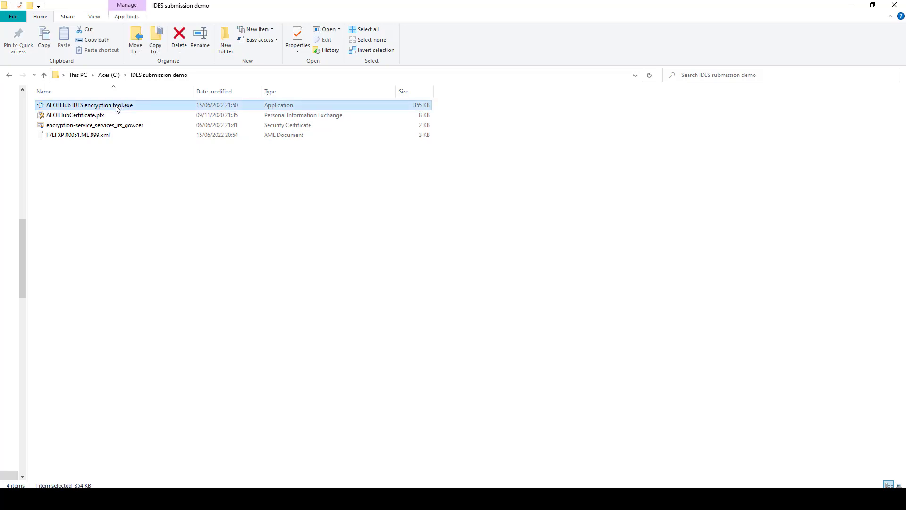
{"action": "left_click_drag", "start_coordinate": [290, 110], "coordinate": [377, 111]}
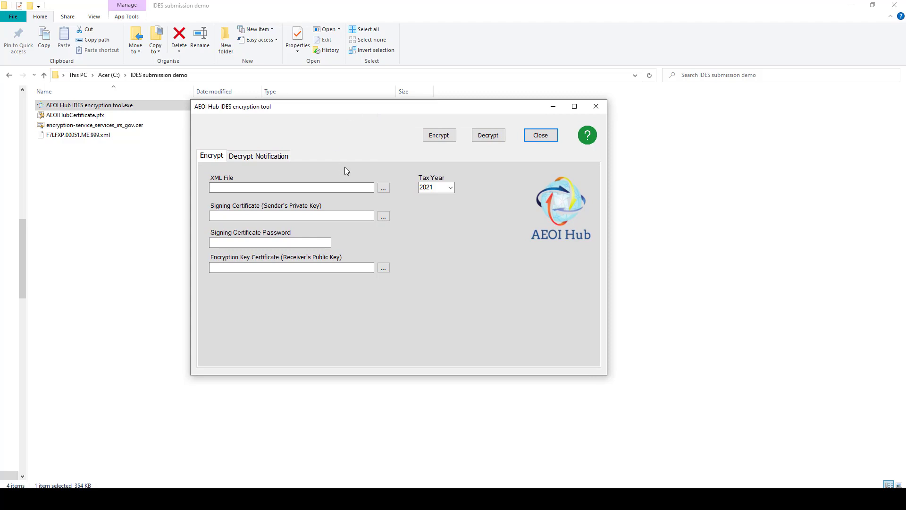
{"action": "left_click", "coordinate": [385, 189]}
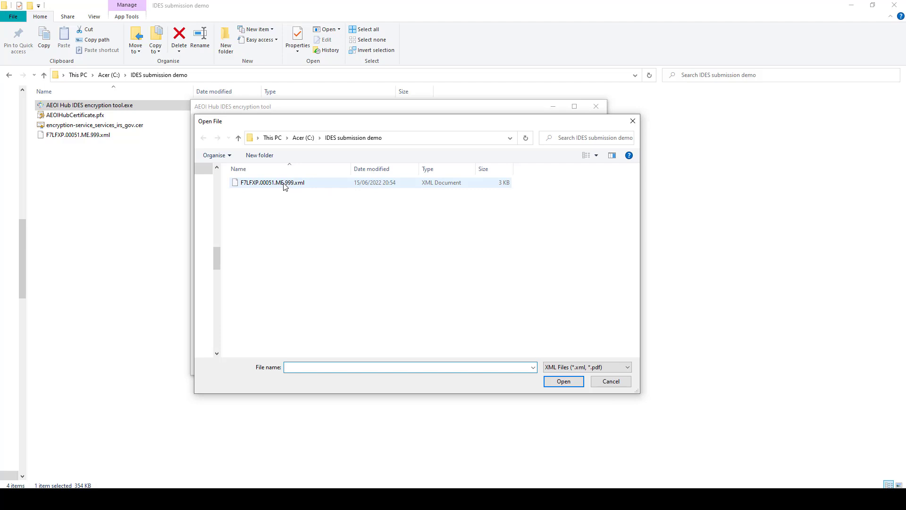
{"action": "left_click", "coordinate": [286, 183]}
{"action": "left_click", "coordinate": [569, 381]}
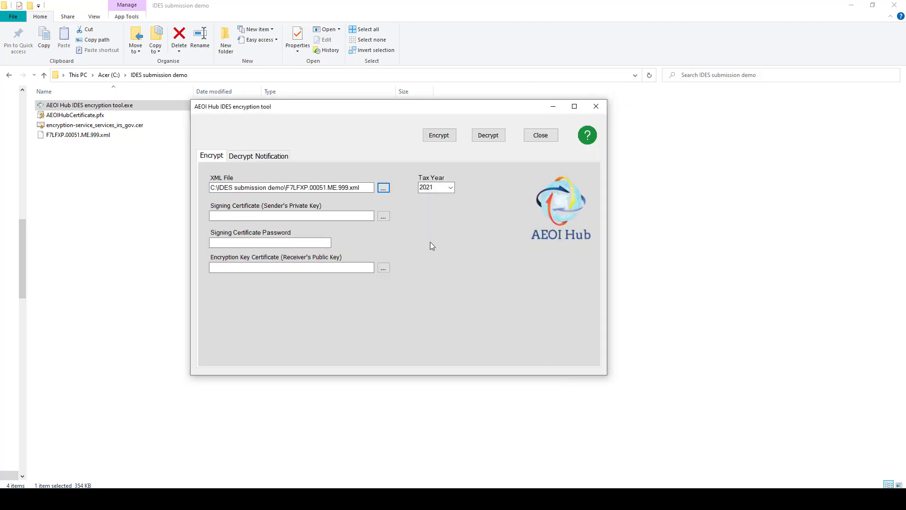
Select AEOIHubCertificate.pfx as the signing certificate
{"action": "left_click", "coordinate": [385, 219]}
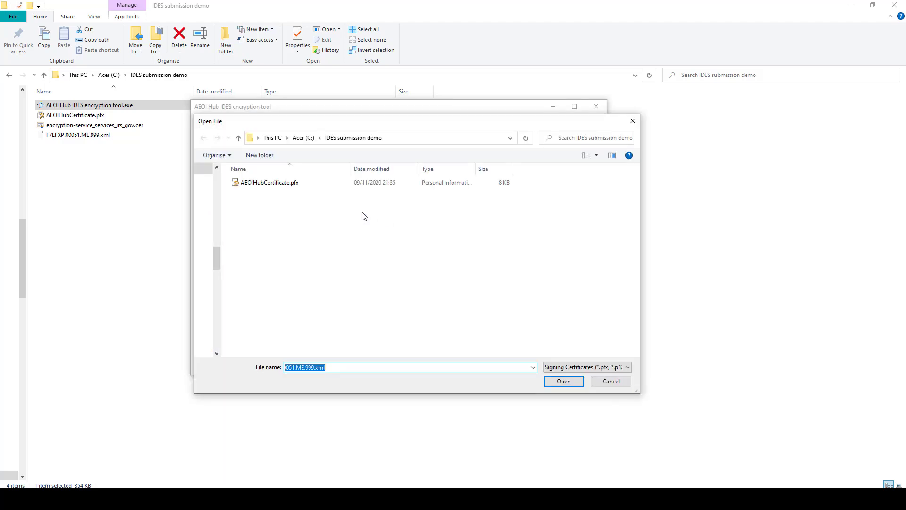
{"action": "left_click", "coordinate": [295, 183]}
{"action": "left_click", "coordinate": [559, 383]}
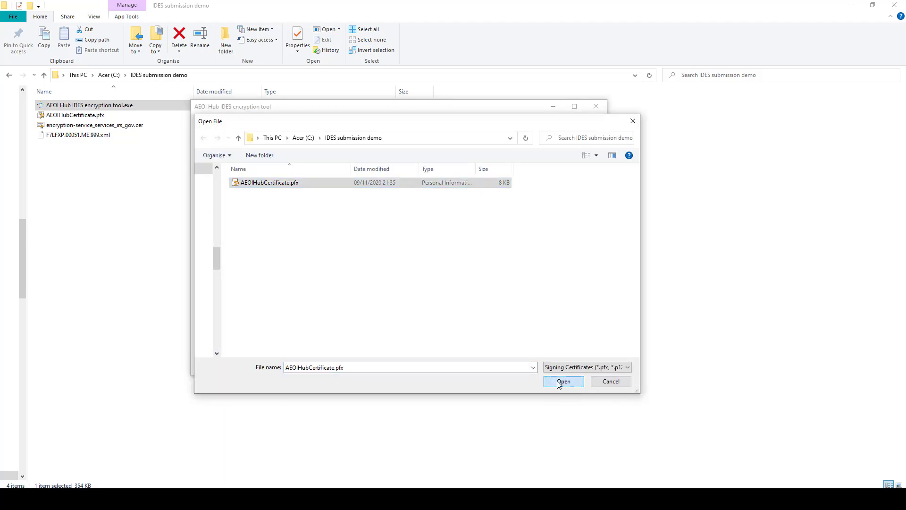
Enter the signing certificate password and set encryption-service_services_irs_gov.cer as the encryption key certificate
{"action": "left_click", "coordinate": [254, 243]}
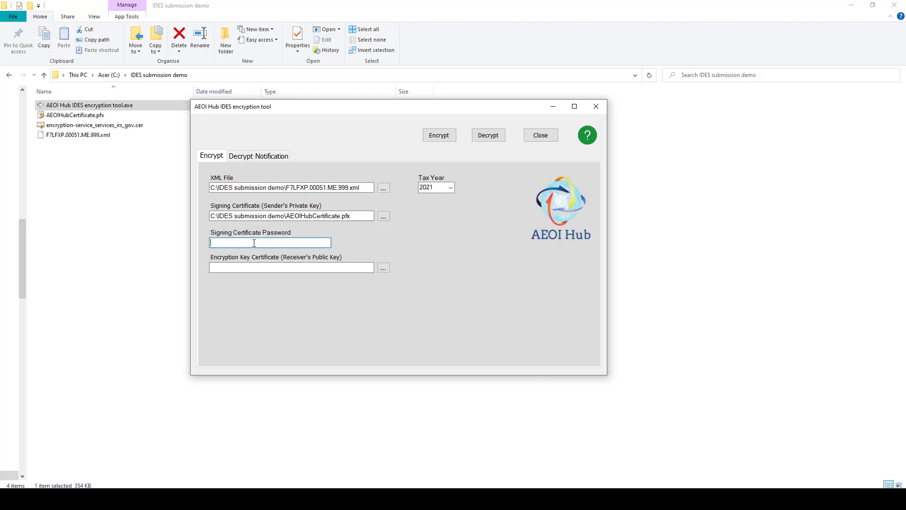
{"action": "type", "text": "***************"}
{"action": "left_click", "coordinate": [384, 268]}
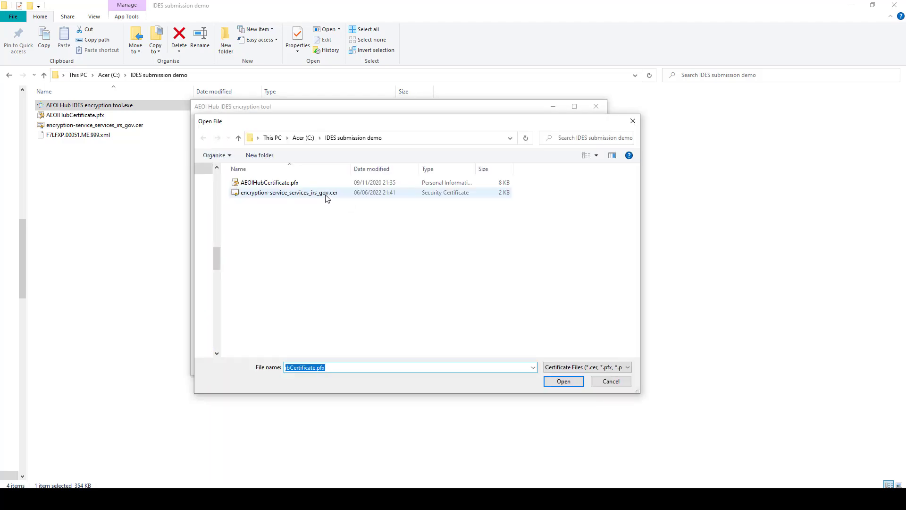
{"action": "left_click", "coordinate": [327, 197]}
{"action": "left_click", "coordinate": [564, 381]}
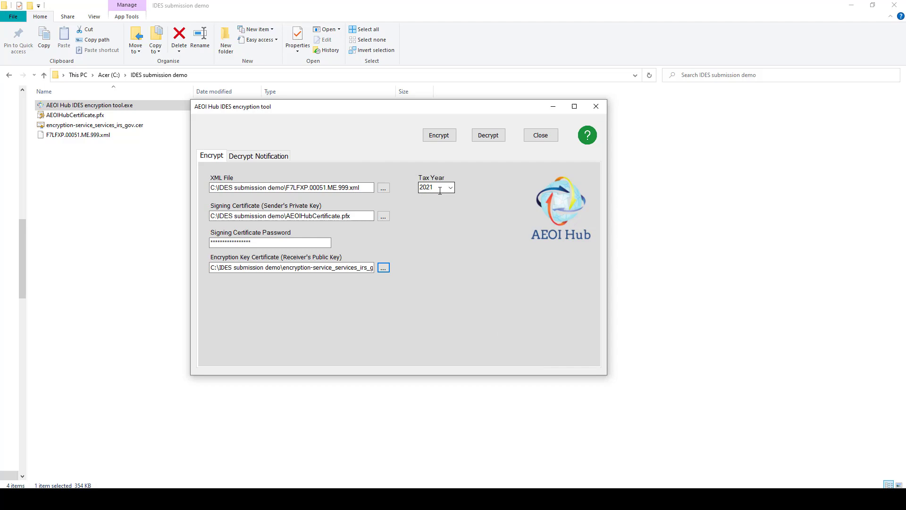
Sign and encrypt the XML into the submission zip, acknowledge completion, and close the tool
{"action": "left_click", "coordinate": [448, 139]}
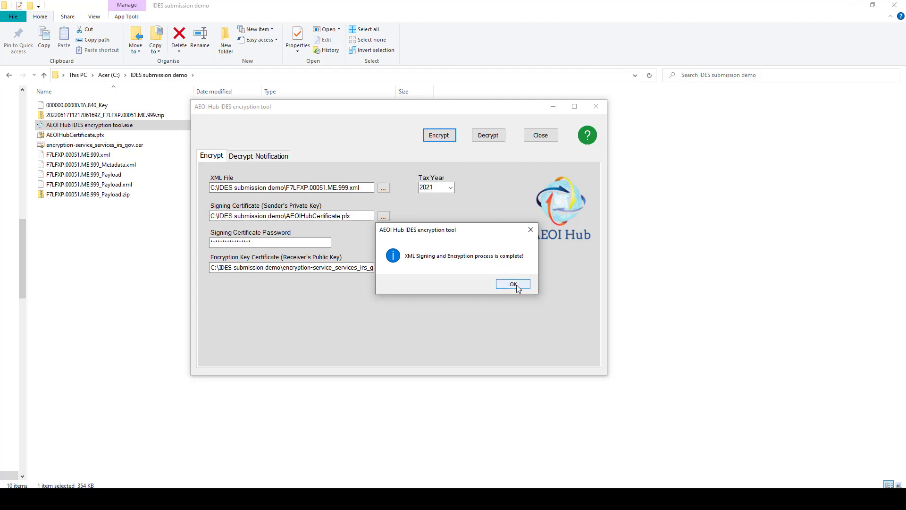
{"action": "left_click", "coordinate": [516, 285]}
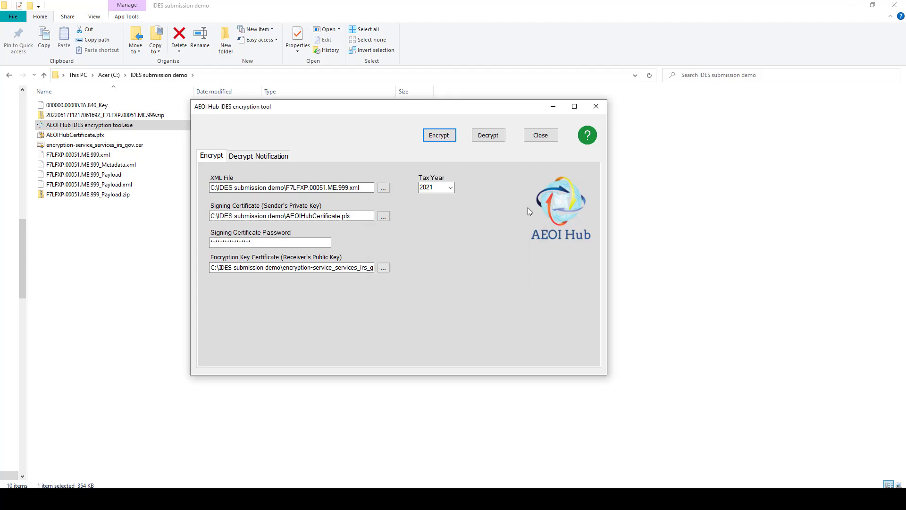
{"action": "left_click", "coordinate": [545, 139]}
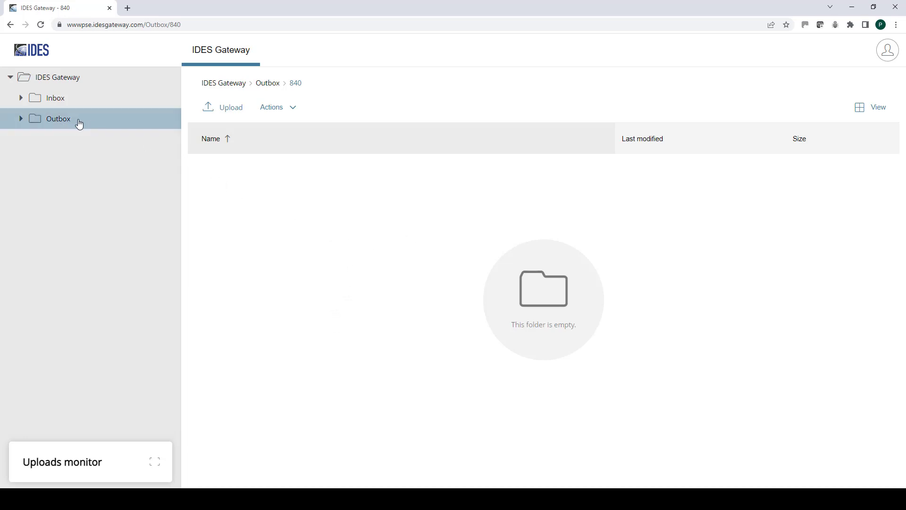
Upload 20220617T121706169Z_F7LFXP.00051.ME.999.zip into Outbox > 840, then return to the submission files folder
{"action": "left_click", "coordinate": [61, 122]}
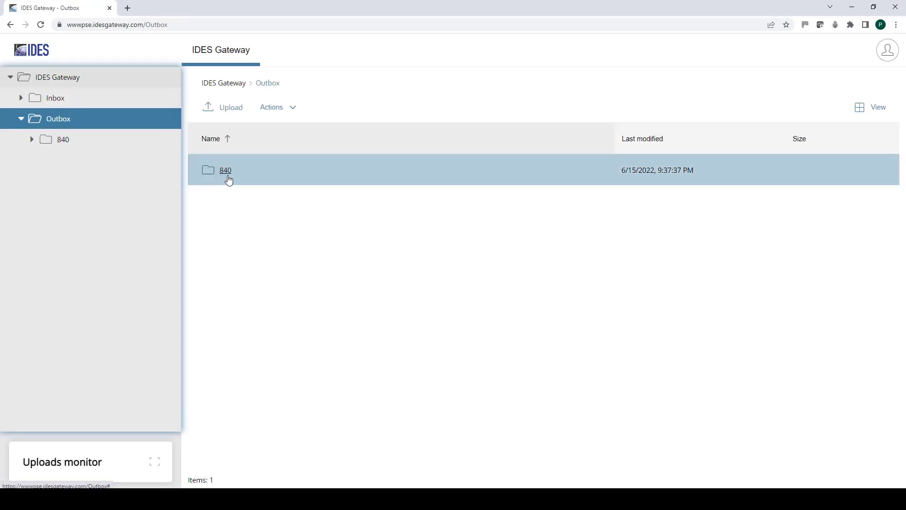
{"action": "double_click", "coordinate": [229, 175]}
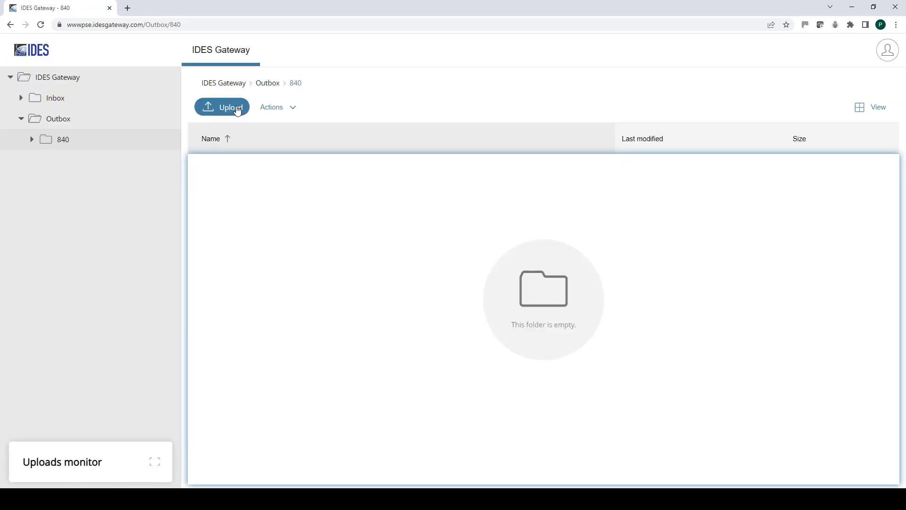
{"action": "left_click", "coordinate": [236, 108]}
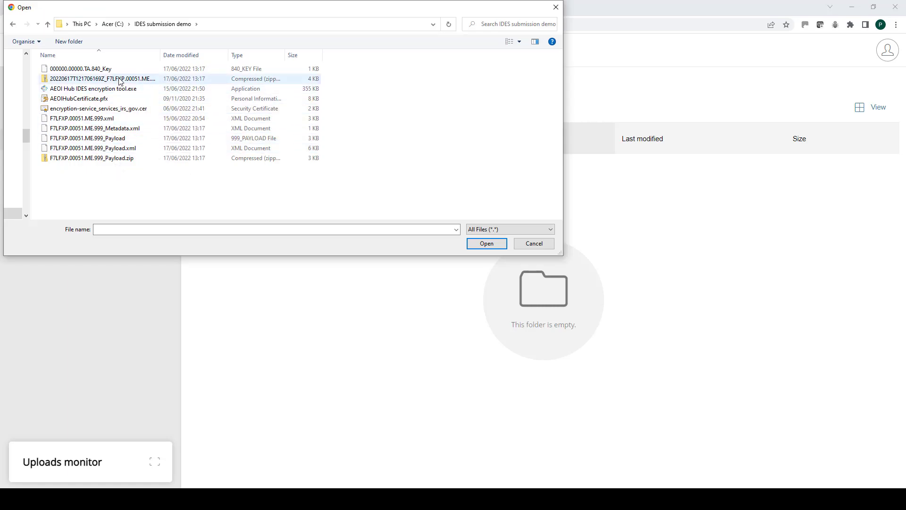
{"action": "left_click", "coordinate": [120, 80]}
{"action": "left_click", "coordinate": [486, 243]}
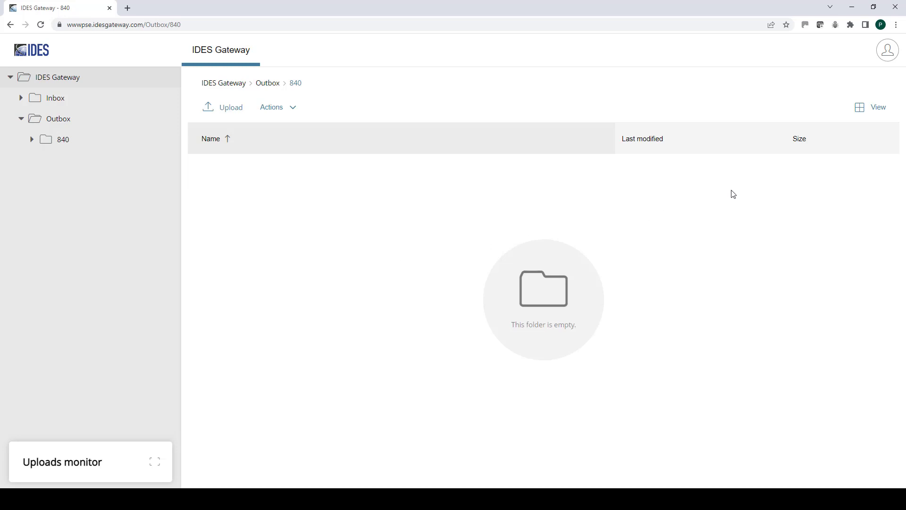
{"action": "key", "text": "alt+Tab"}
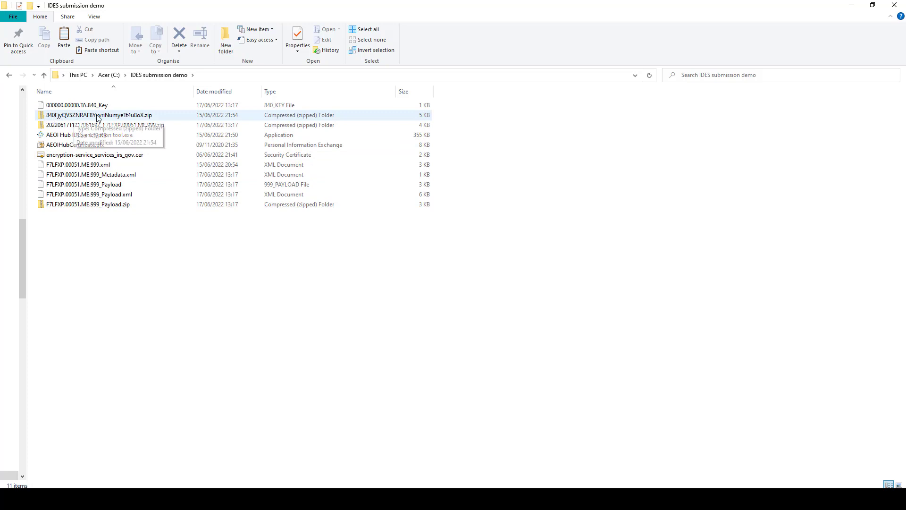
Relaunch the tool on the Decrypt Notification tab with 840FjyQVSZNRAF8YyvriNumyeTt4u8oX.zip as the zip file
{"action": "left_click", "coordinate": [69, 137]}
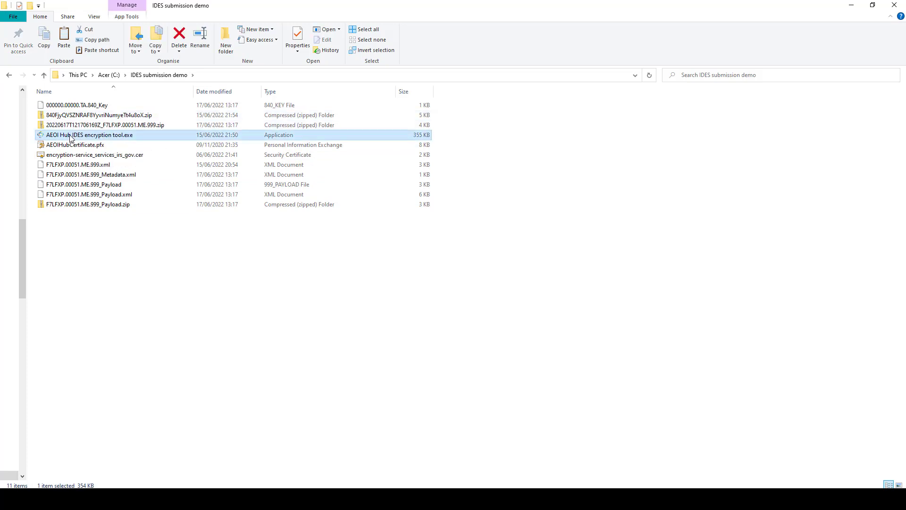
{"action": "double_click", "coordinate": [70, 137]}
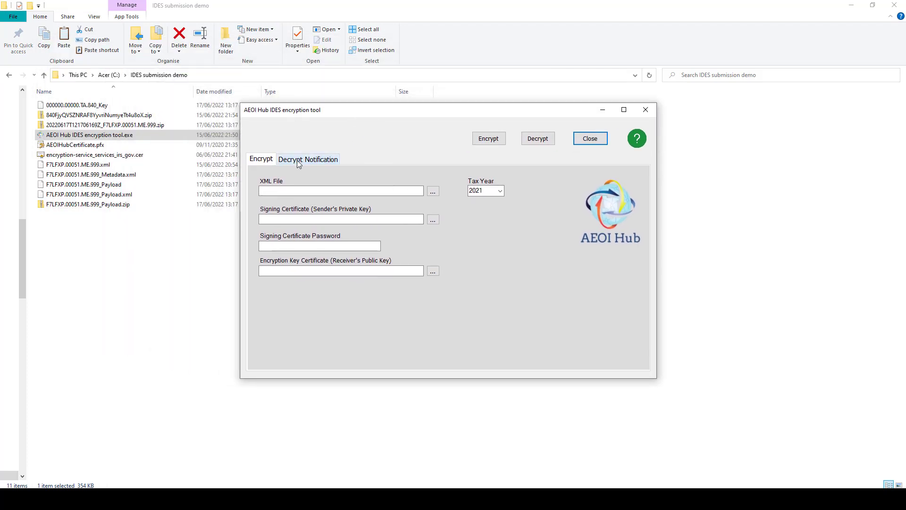
{"action": "left_click", "coordinate": [298, 161]}
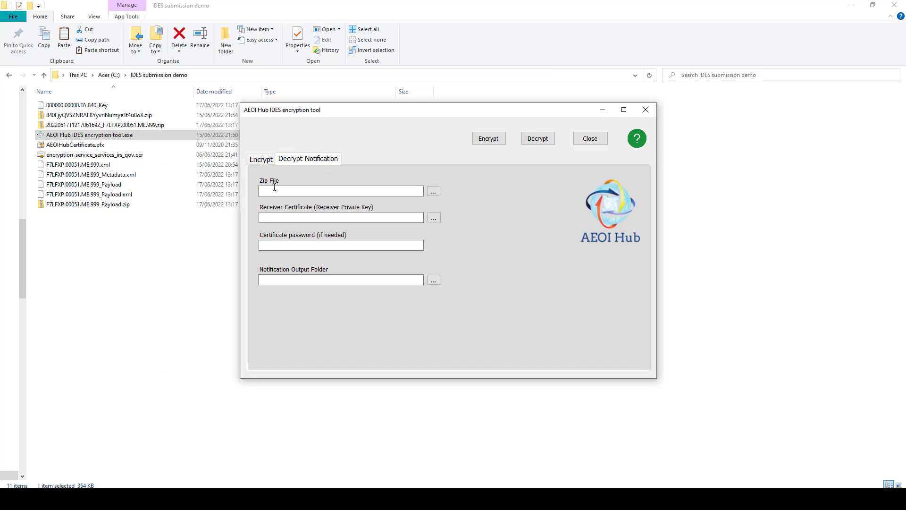
{"action": "left_click", "coordinate": [433, 192]}
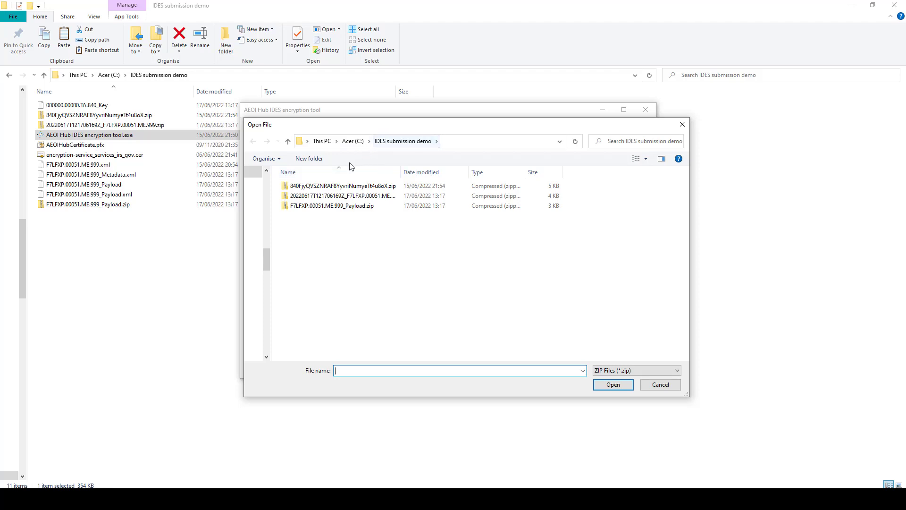
{"action": "left_click", "coordinate": [345, 186]}
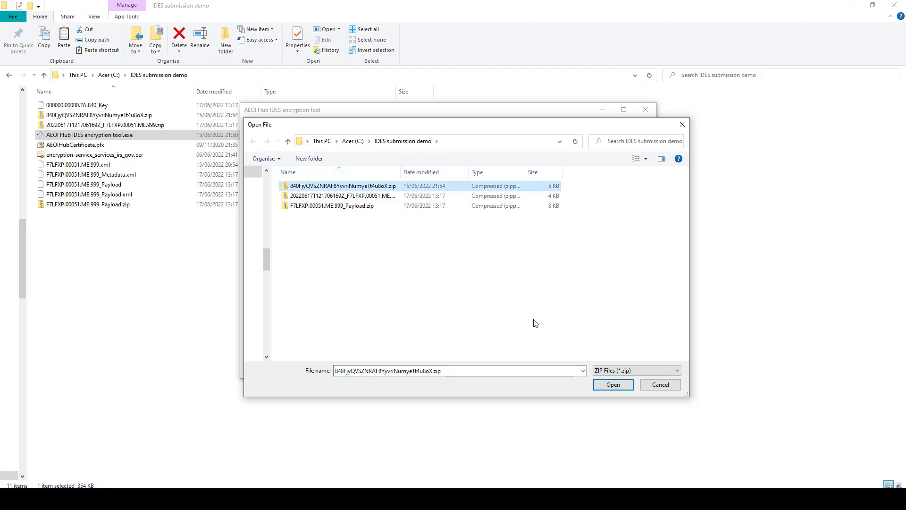
{"action": "left_click", "coordinate": [609, 385]}
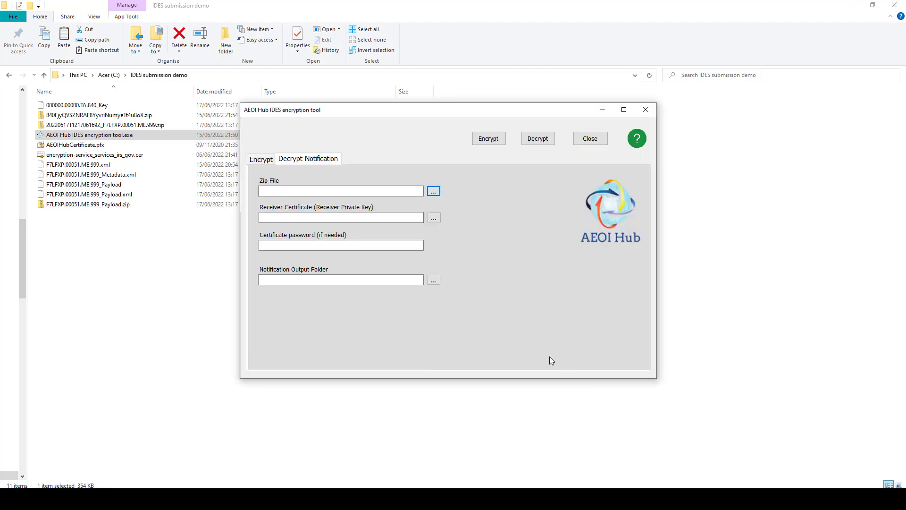
Use AEOIHubCertificate.pfx as the private key certificate and enter its password
{"action": "left_click", "coordinate": [437, 222]}
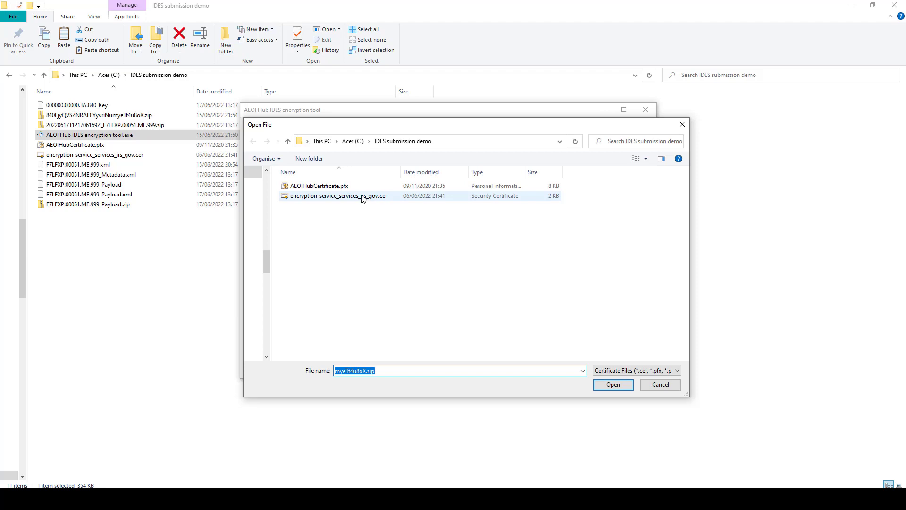
{"action": "left_click", "coordinate": [333, 186]}
{"action": "left_click", "coordinate": [613, 385]}
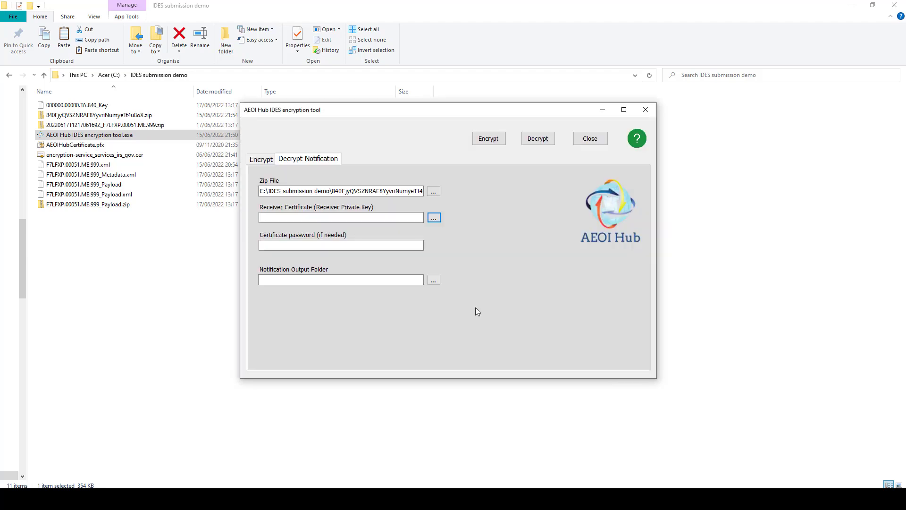
{"action": "left_click", "coordinate": [304, 245]}
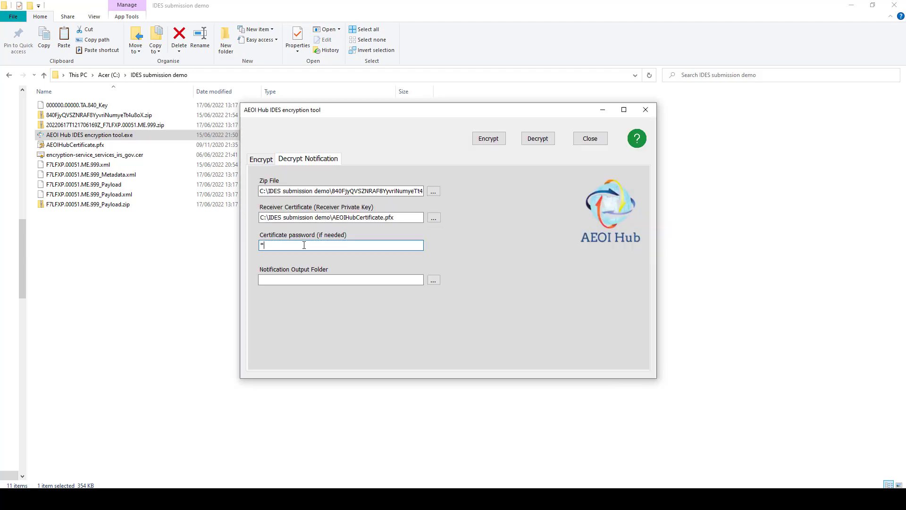
{"action": "type", "text": "*****************"}
Decrypt the notification into C:\IDES submission demo, acknowledge completion, and close the tool
{"action": "left_click", "coordinate": [433, 281]}
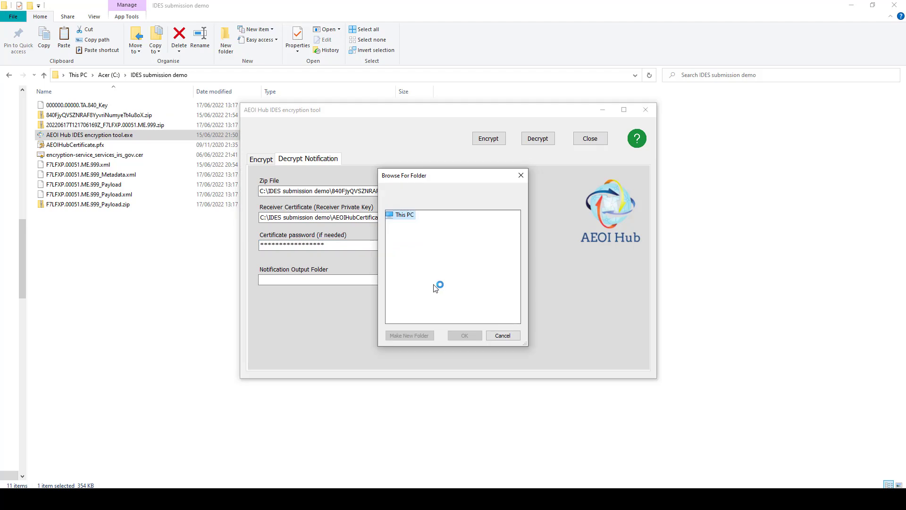
{"action": "key", "text": "Return"}
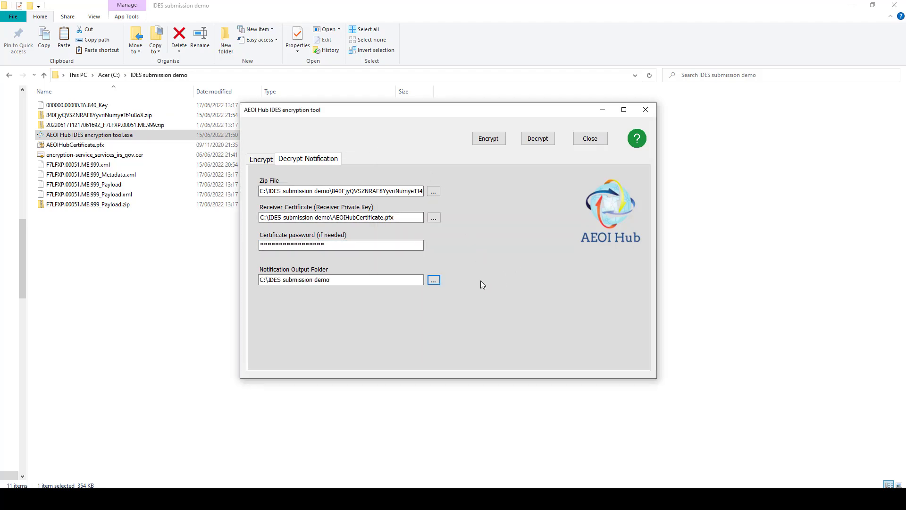
{"action": "left_click", "coordinate": [543, 141]}
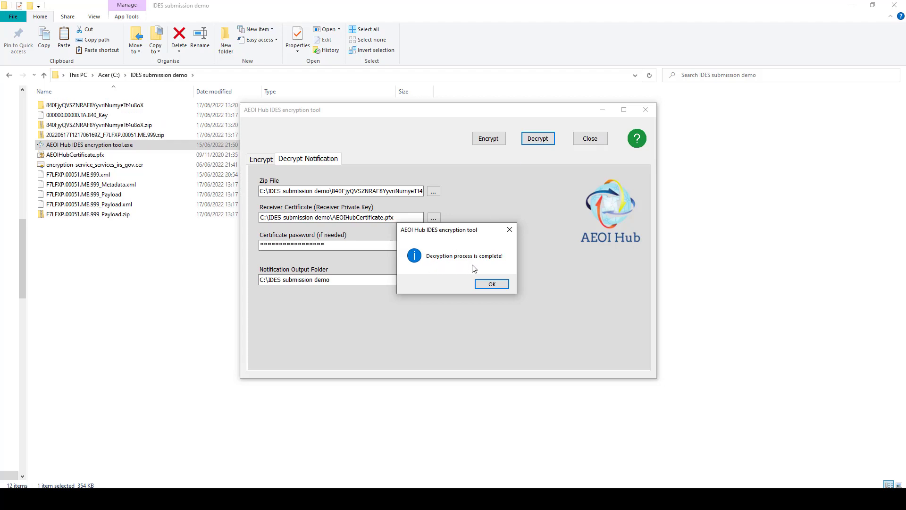
{"action": "left_click", "coordinate": [493, 285]}
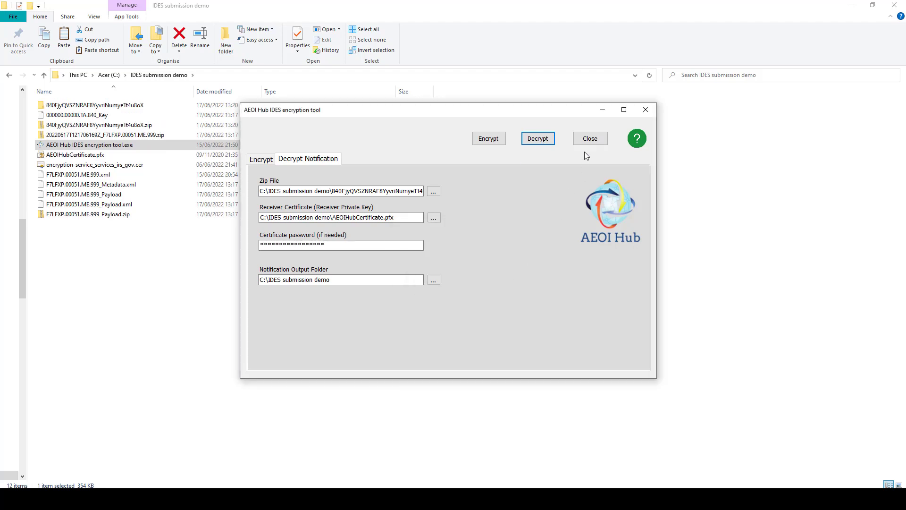
{"action": "left_click", "coordinate": [590, 140]}
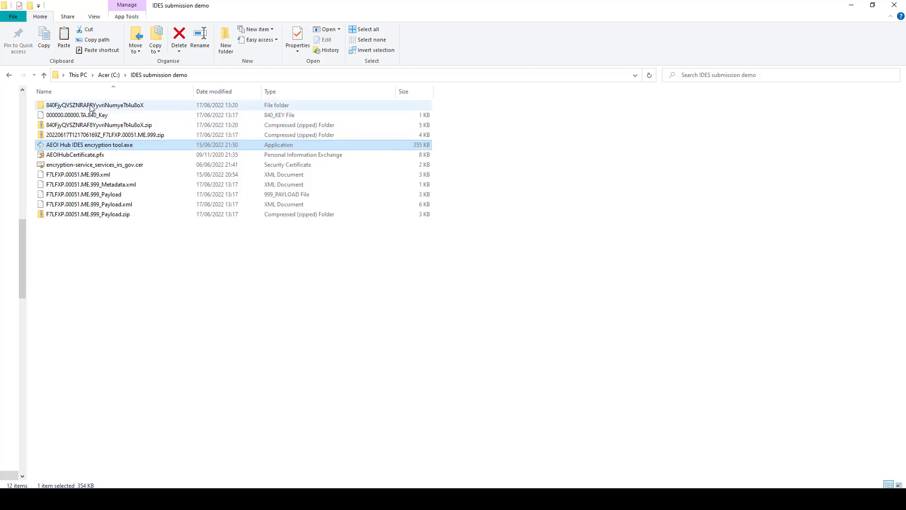
Open the 840FjyQVSZNRAF8YyvriNumyeTt4u8oX folder and its 000000.00000.TA.840_Payload.xml file
{"action": "left_click", "coordinate": [91, 108]}
{"action": "double_click", "coordinate": [91, 108]}
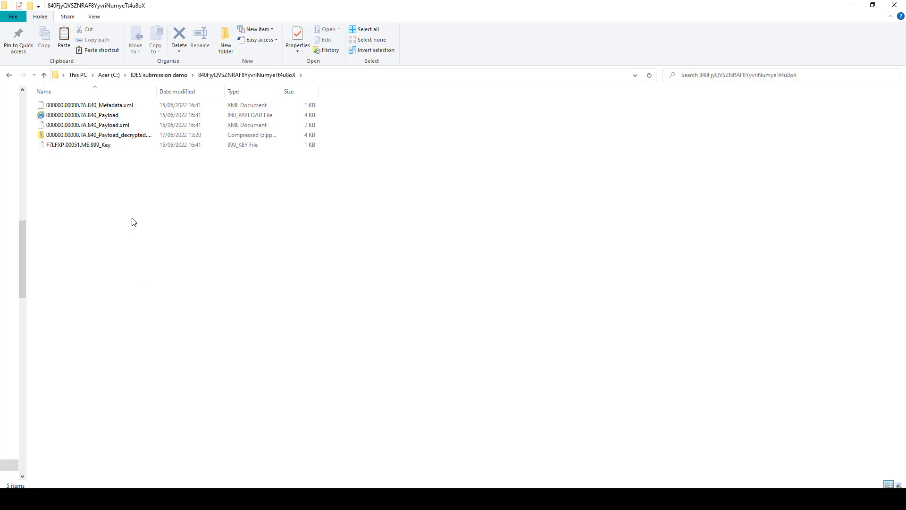
{"action": "left_click", "coordinate": [110, 125]}
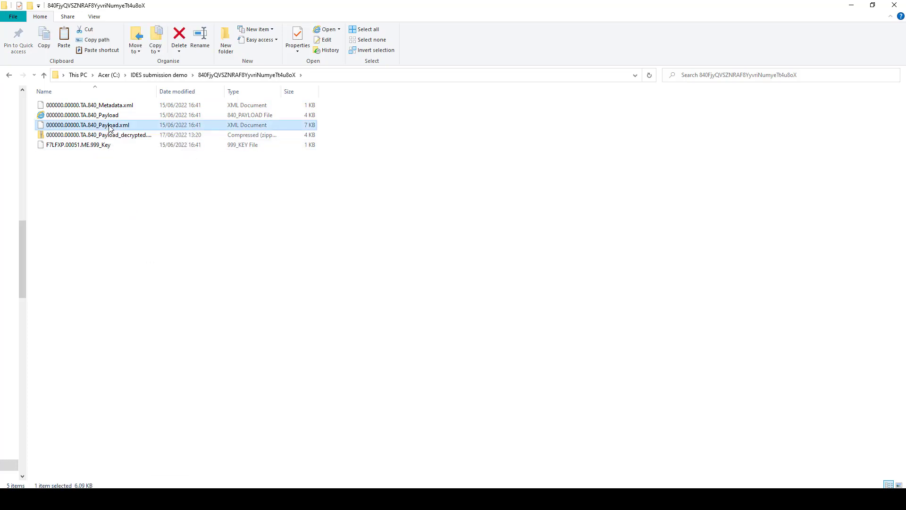
{"action": "double_click", "coordinate": [110, 126]}
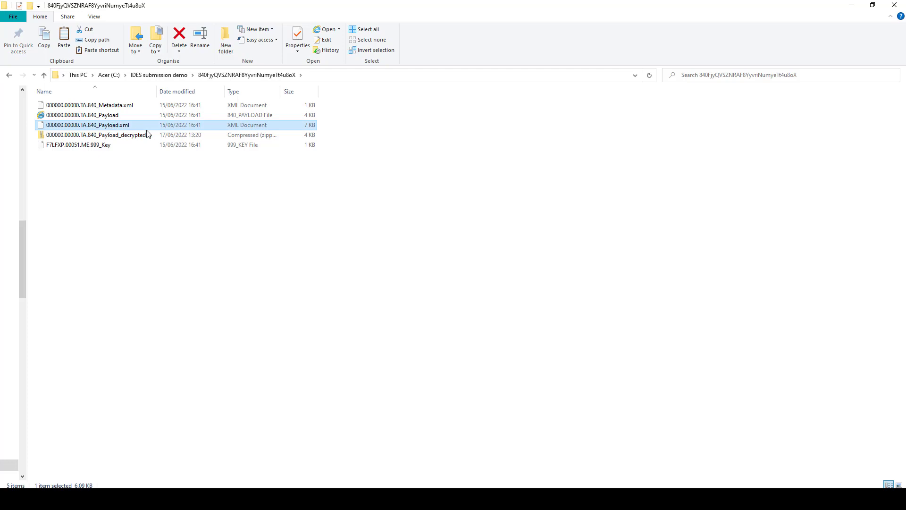